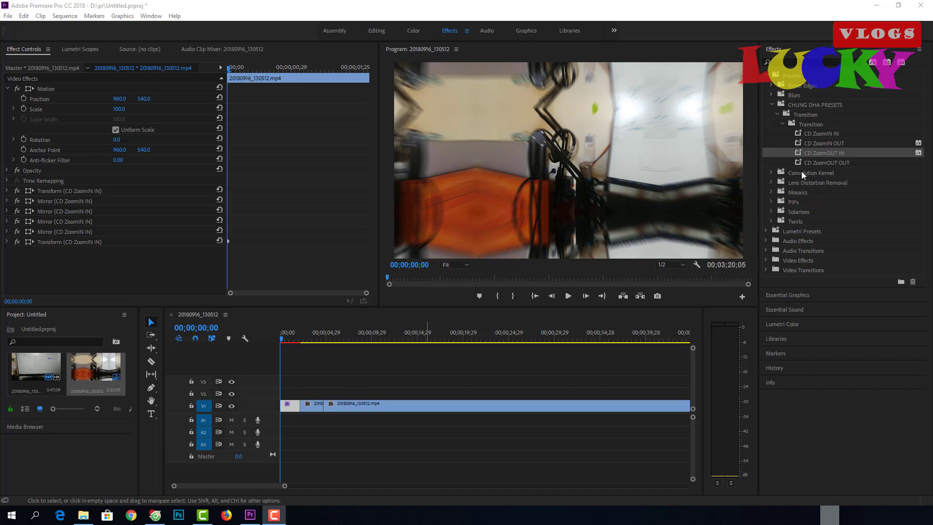
# - Apply the CD ZoomOUT IN preset to the V1 clip's start and select its first segment to check the Transform and Mirror effects
pyautogui.moveTo(824, 153); pyautogui.dragTo(312, 410)
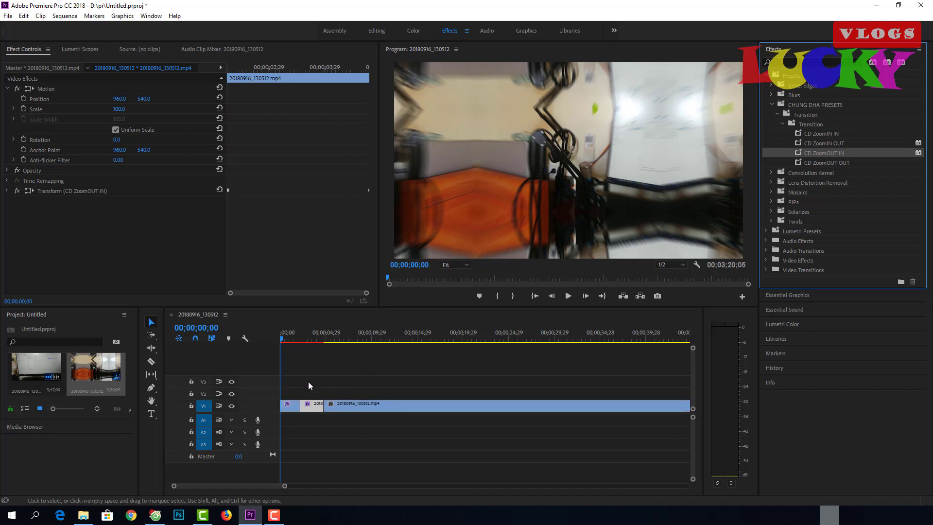
pyautogui.click(293, 404)
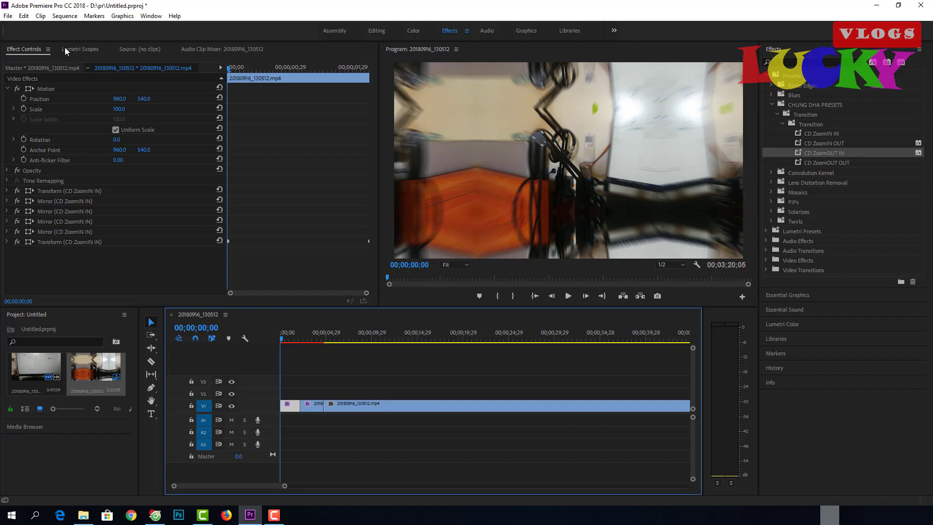
# - Render effects in to out for the sequence from the Sequence menu
pyautogui.click(65, 16)
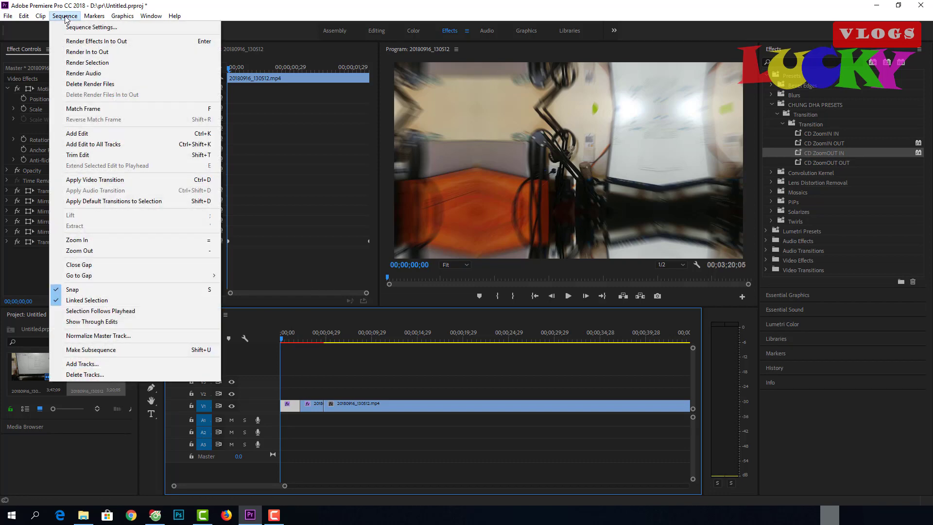
pyautogui.click(82, 41)
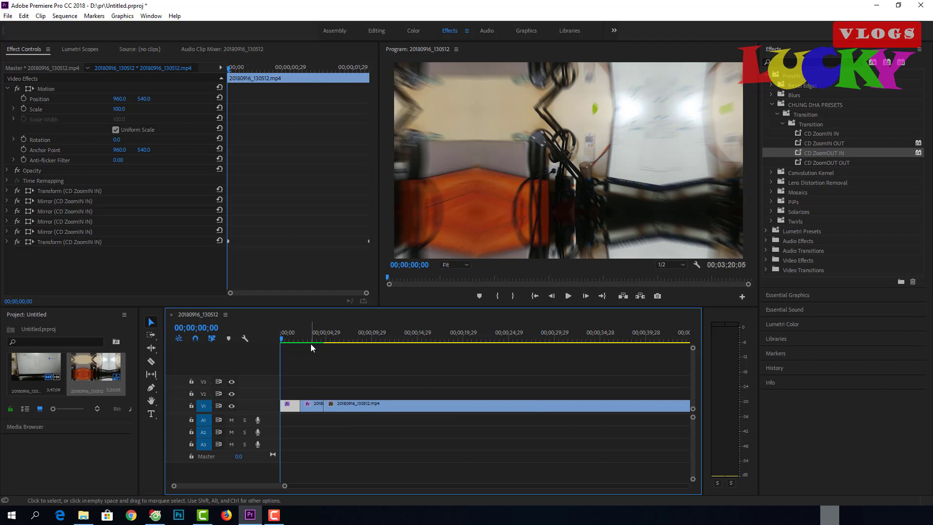
# - Play the zoom transition in the Program Monitor, stopping around 00;00;04;14
pyautogui.click(570, 295)
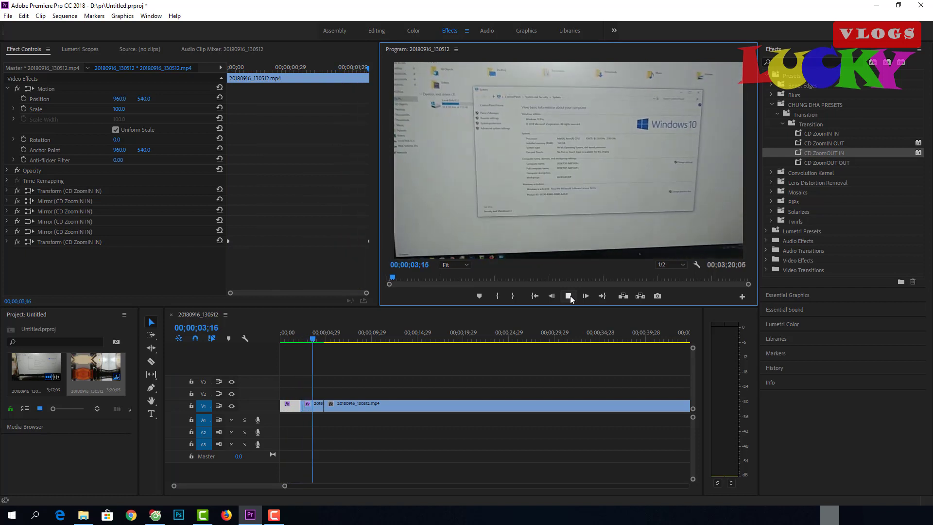
pyautogui.click(570, 296)
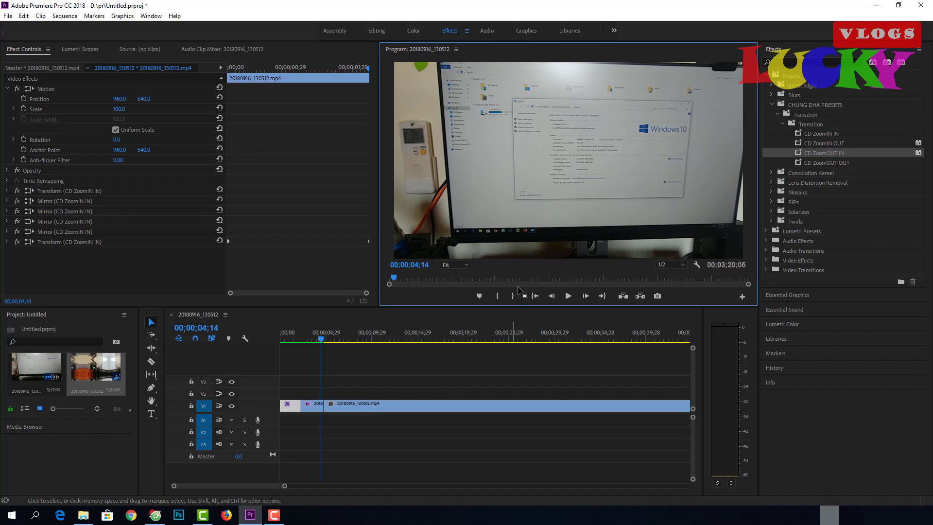
pyautogui.click(672, 265)
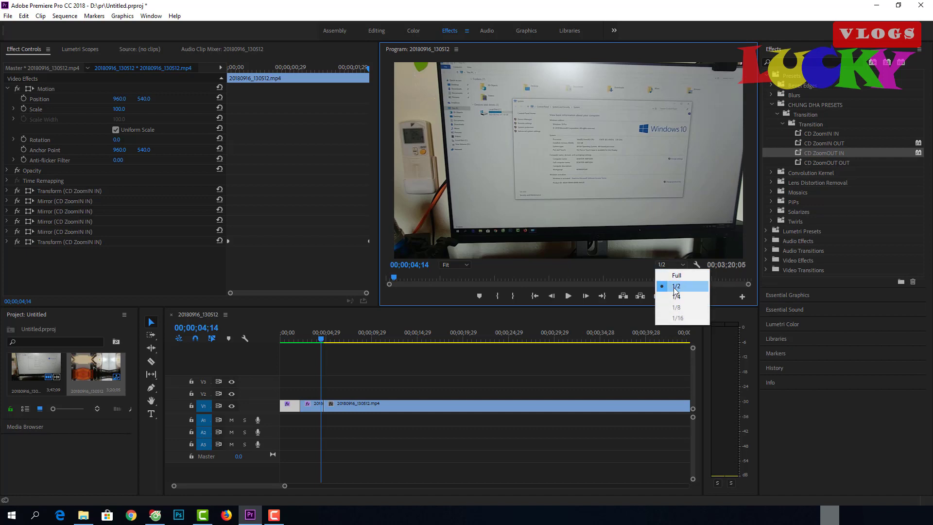
pyautogui.click(675, 288)
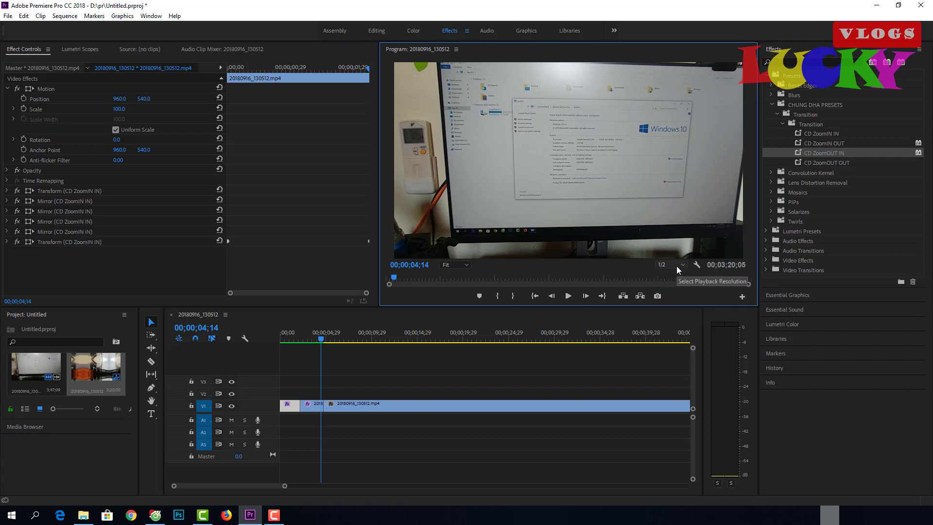
pyautogui.click(677, 266)
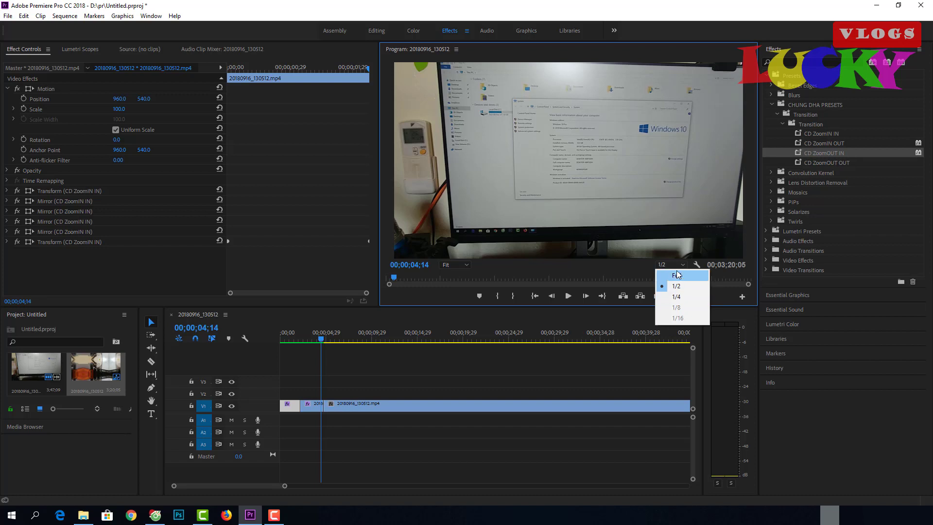
pyautogui.click(679, 265)
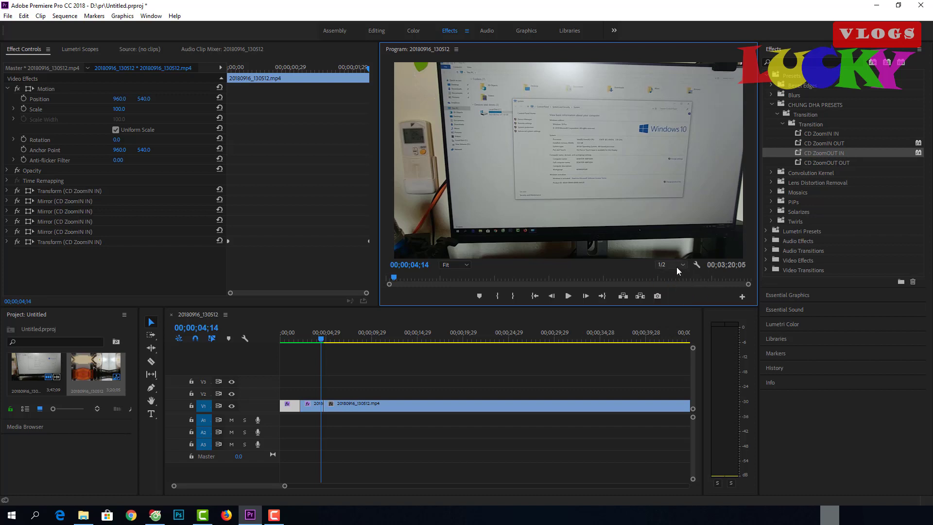